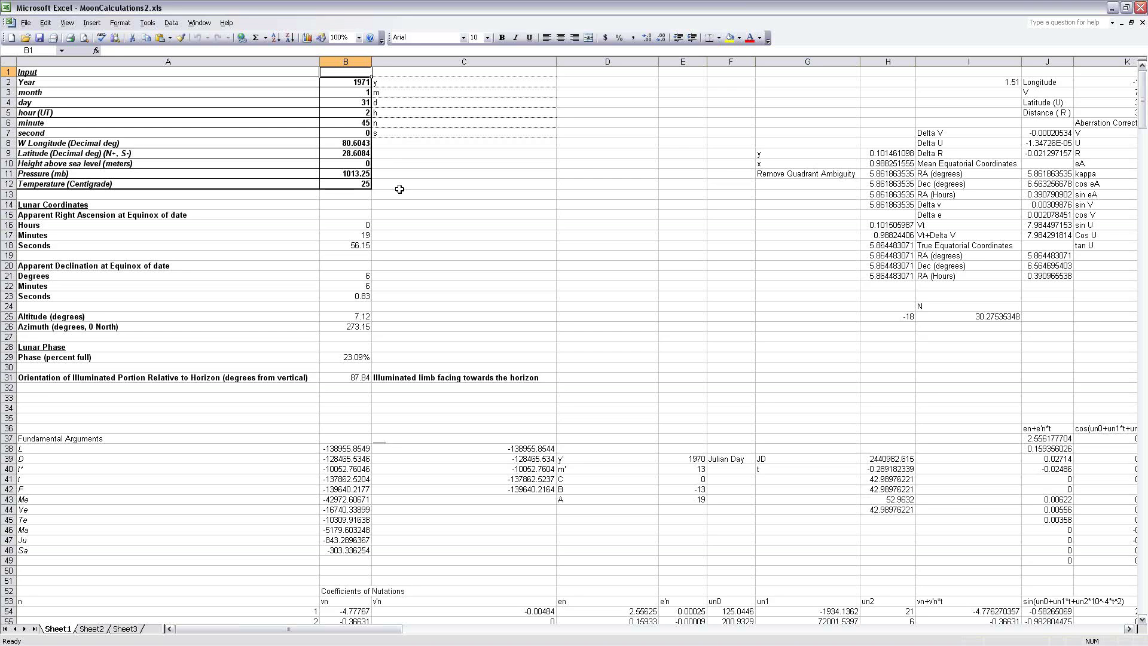
Step: Review the inputs: year 1971, day 31, hour 2, west longitude 80.6043 and height
key("Down")
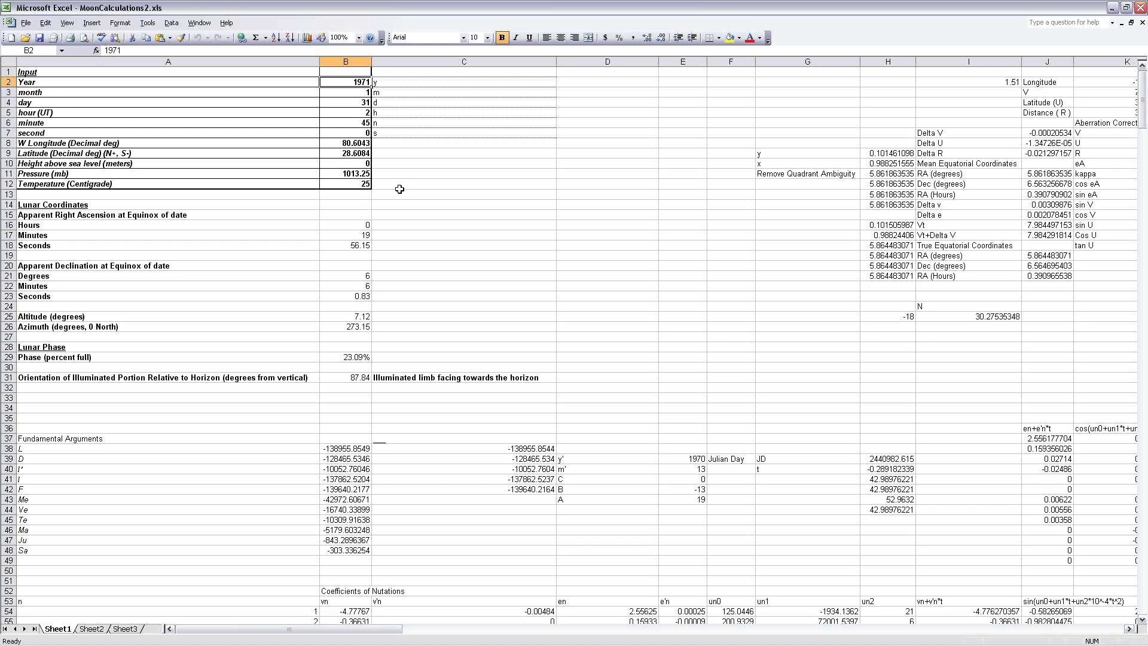
key("Down")
key("Down")
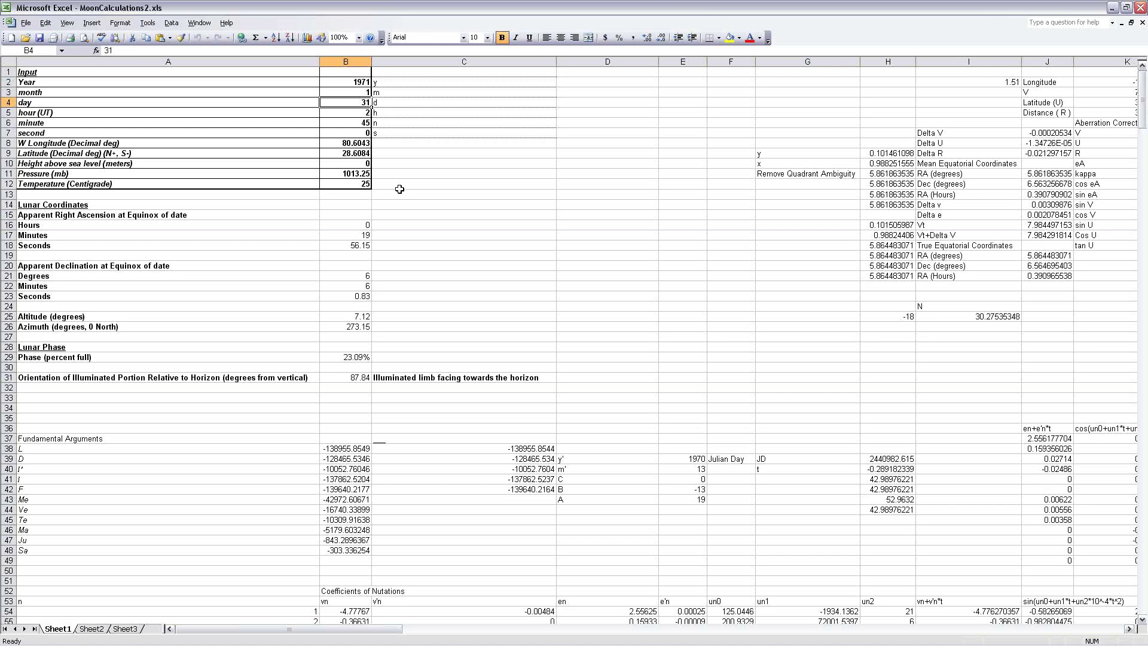
key("Down")
key("Up")
key("Down")
key("Down")
key("Up")
key("Up")
key("Down")
key("Down")
key("Down")
key("Down")
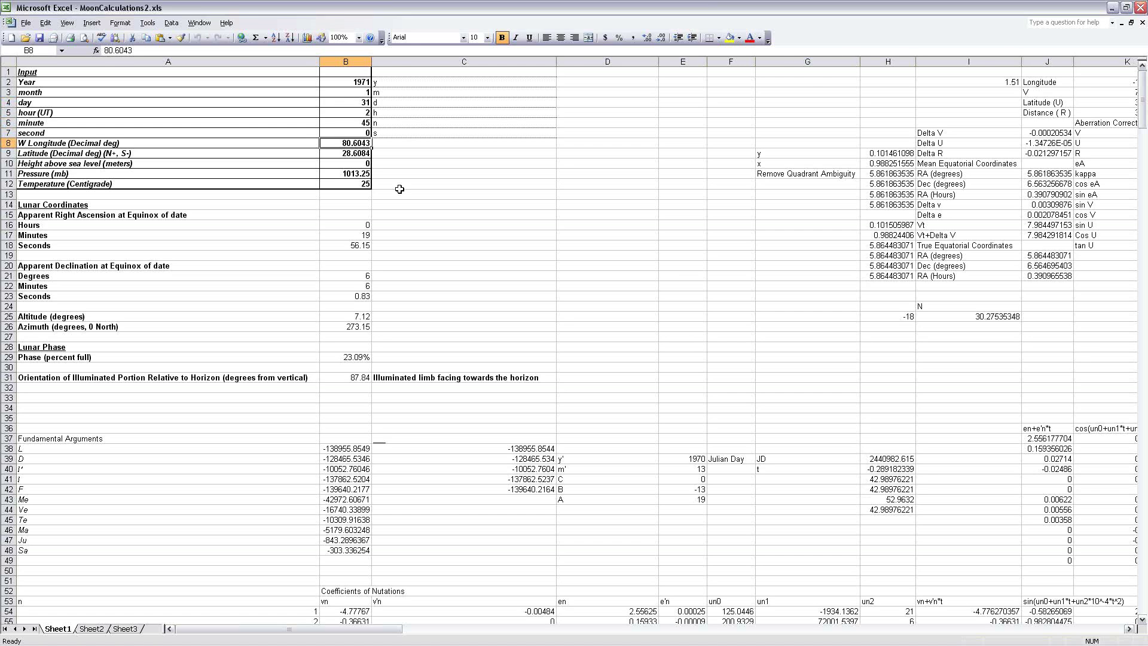
key("Down")
key("Down")
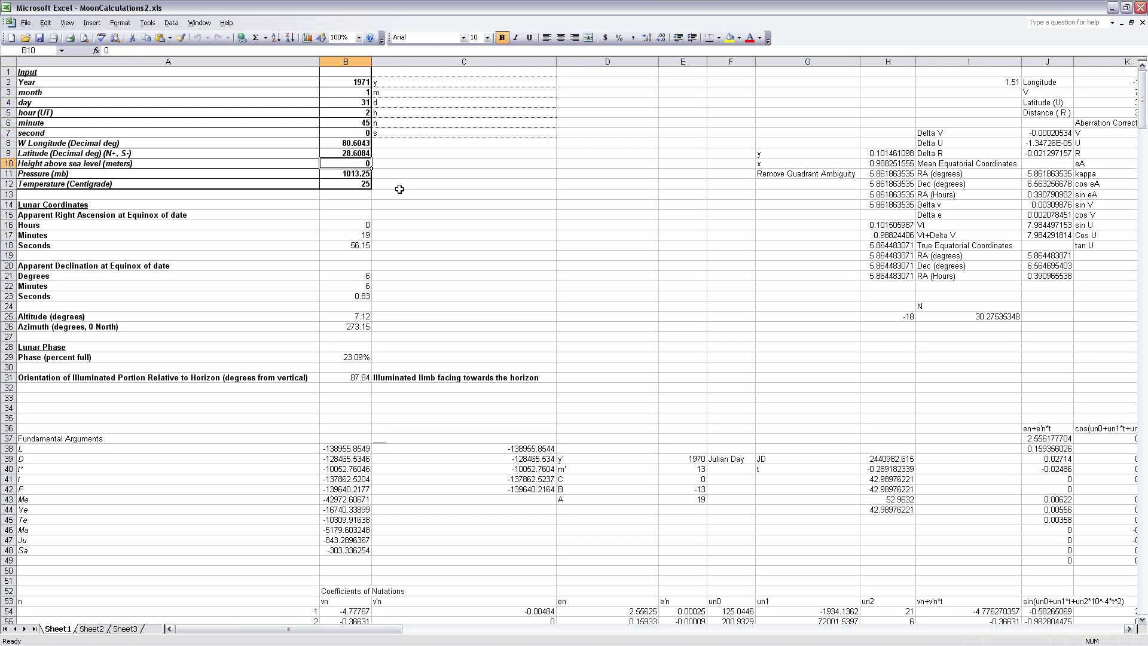
key("Down")
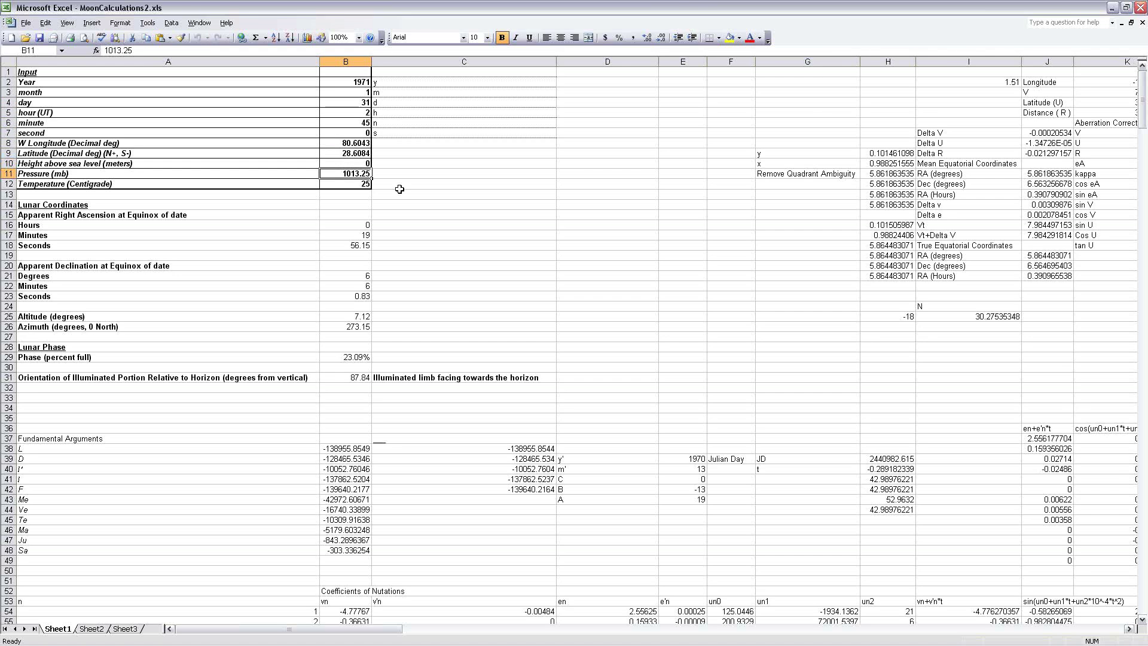
key("Down")
key("Down")
key("Down")
key("Down")
key("Down")
key("Down")
Step: Check the right ascension and declination result headings
key("Up")
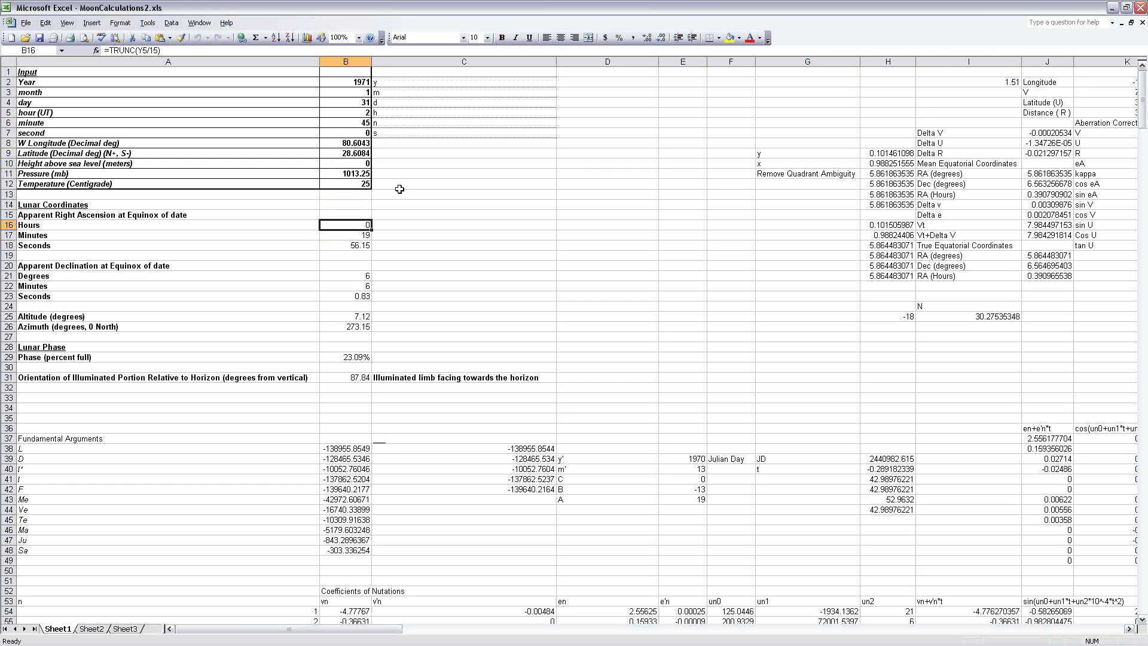
key("Left")
key("Up")
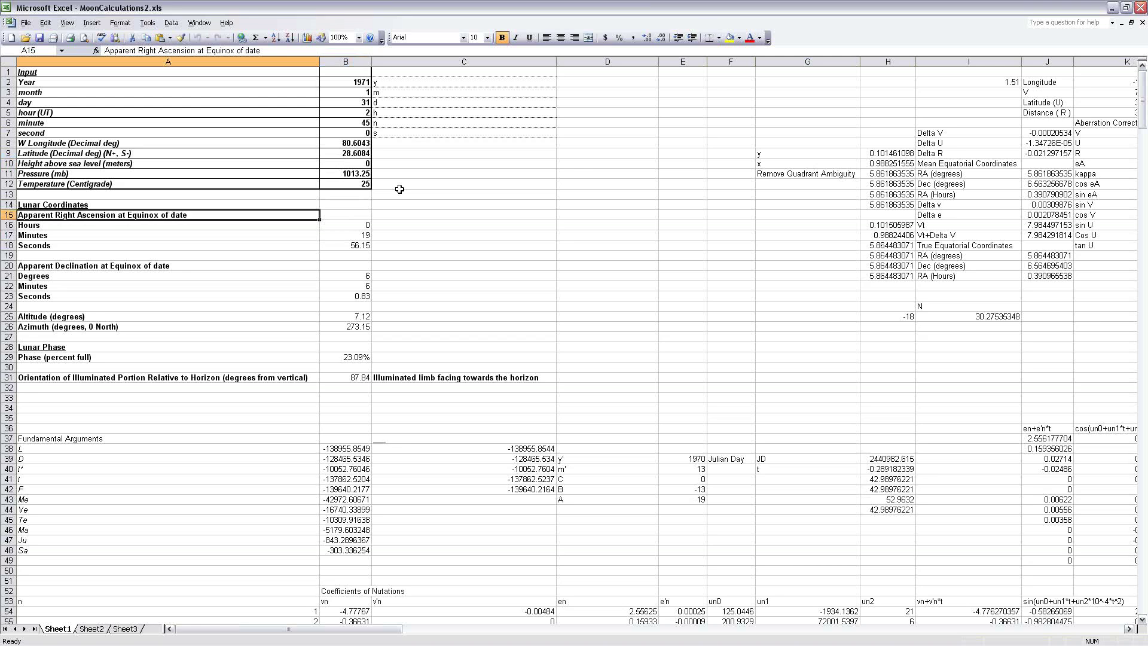
key("Down")
key("Down")
key("Down")
key("Down")
key("Down")
key("Down")
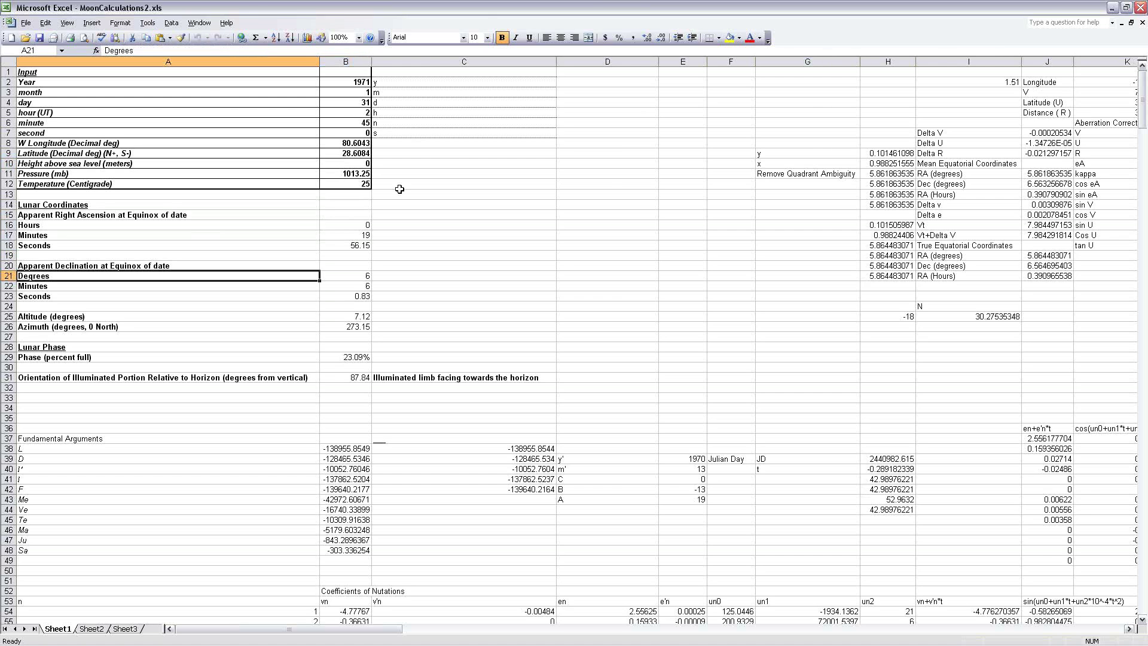
key("Down")
key("Down")
key("Down")
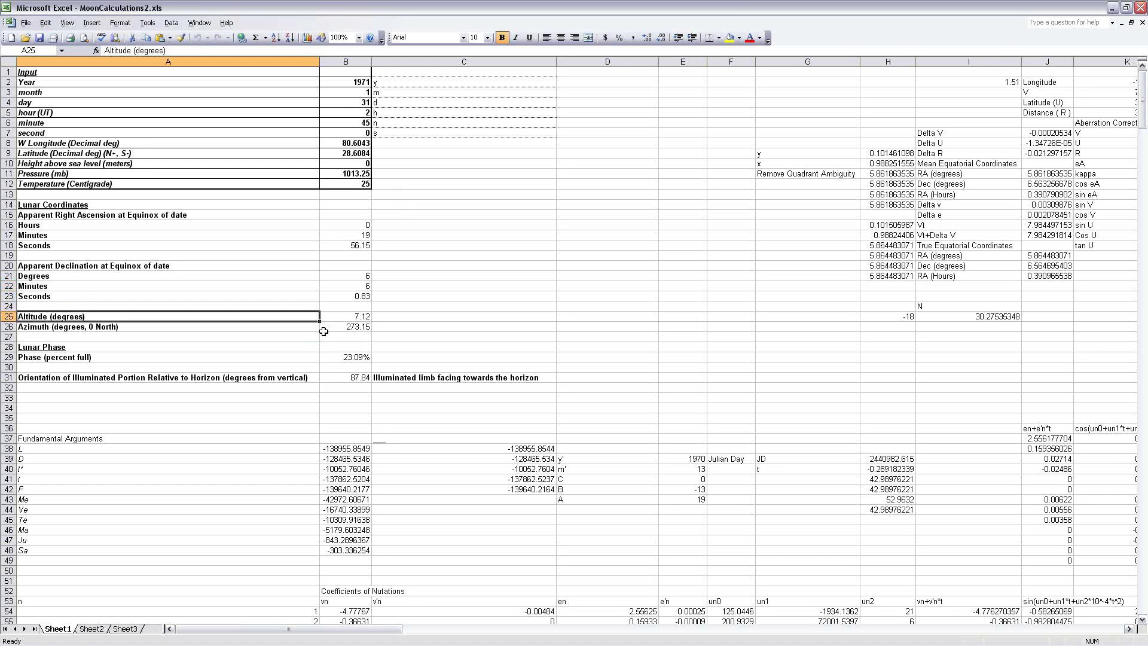
Step: Inspect the azimuth, phase percentage, 87.84 orientation angle and limb-direction formulas
left_click(333, 328)
left_click(211, 361)
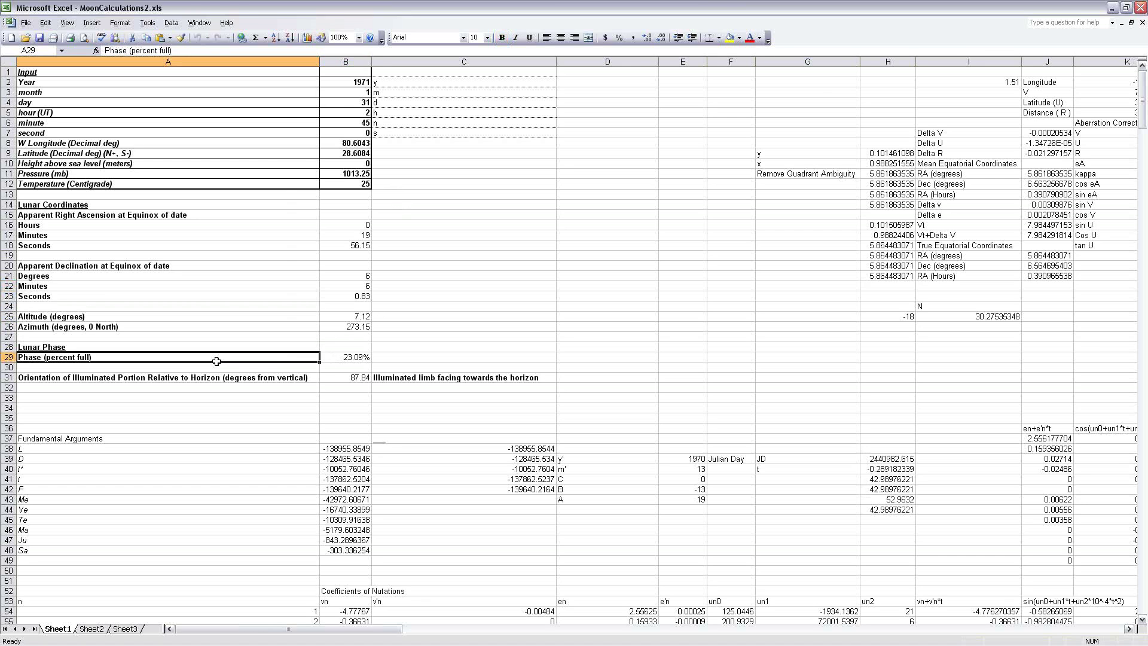
left_click(361, 362)
left_click(256, 358)
left_click(324, 378)
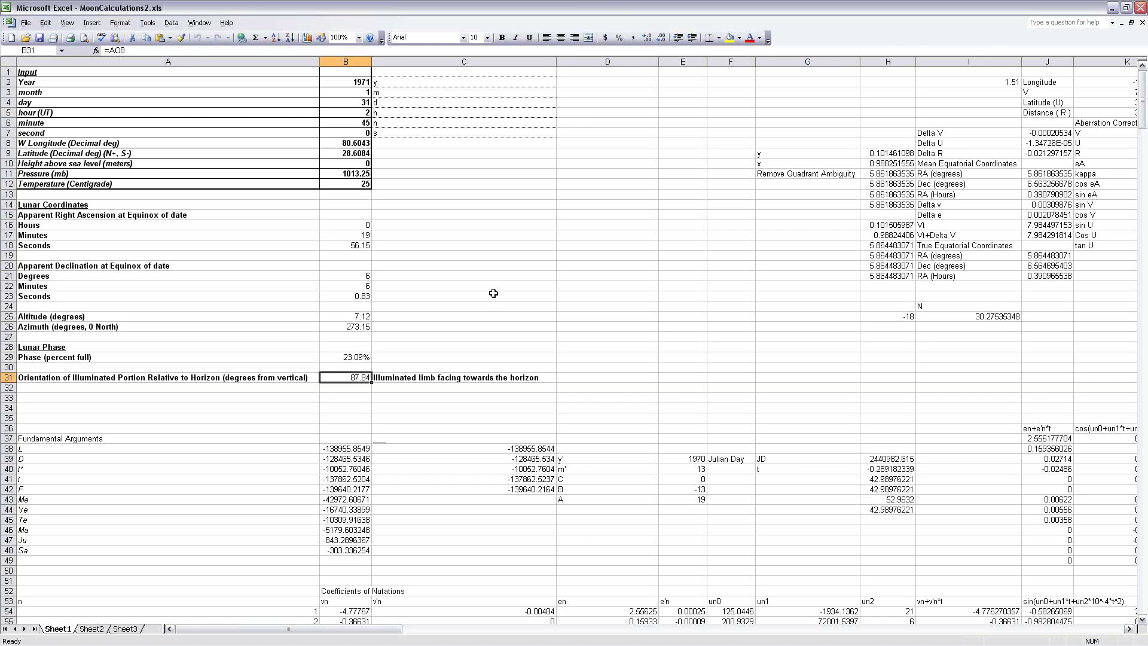
key("Right")
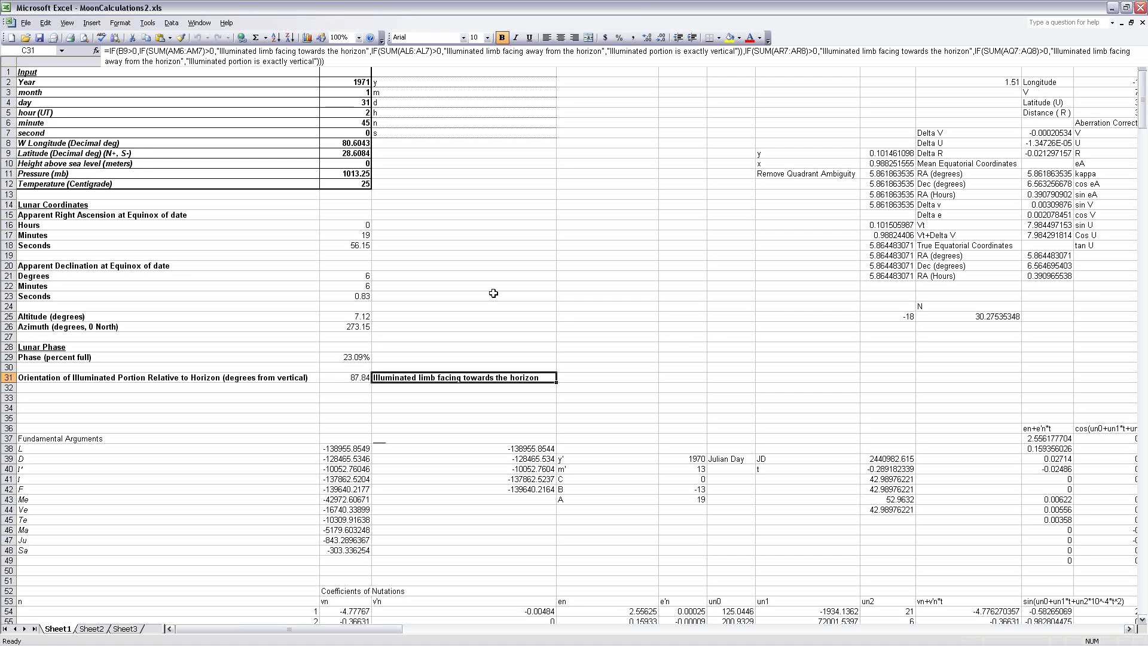
key("Left")
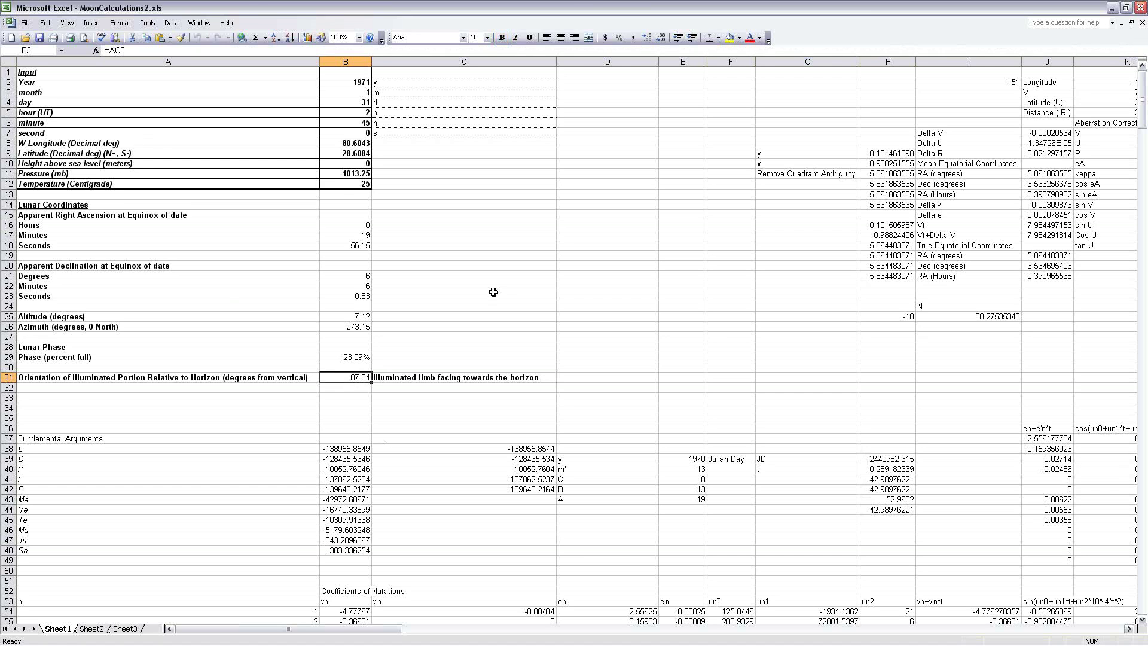
Step: Return to the 1971 year input and position the Apollo 14 photo over the sheet
left_click(149, 142)
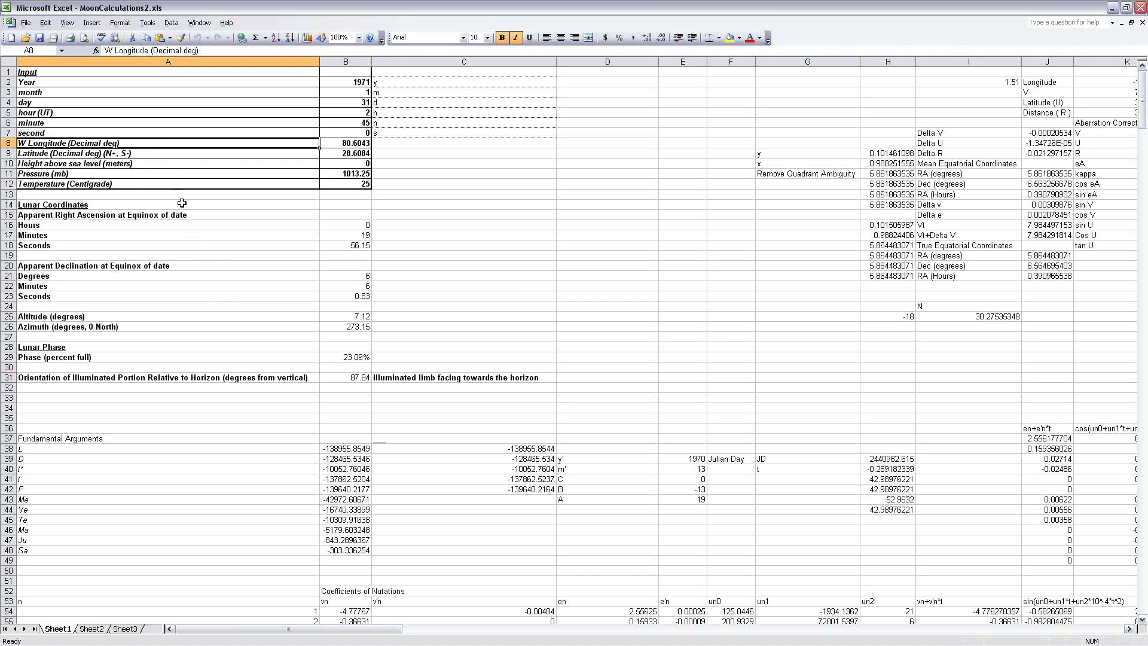
left_click(183, 196)
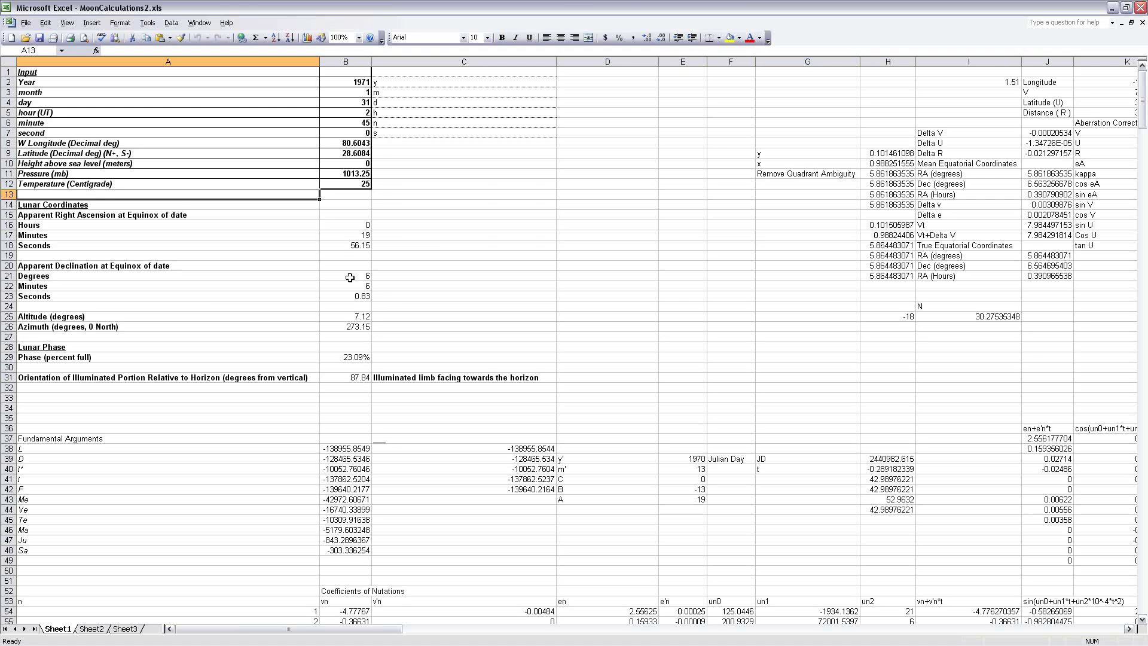
left_click(357, 79)
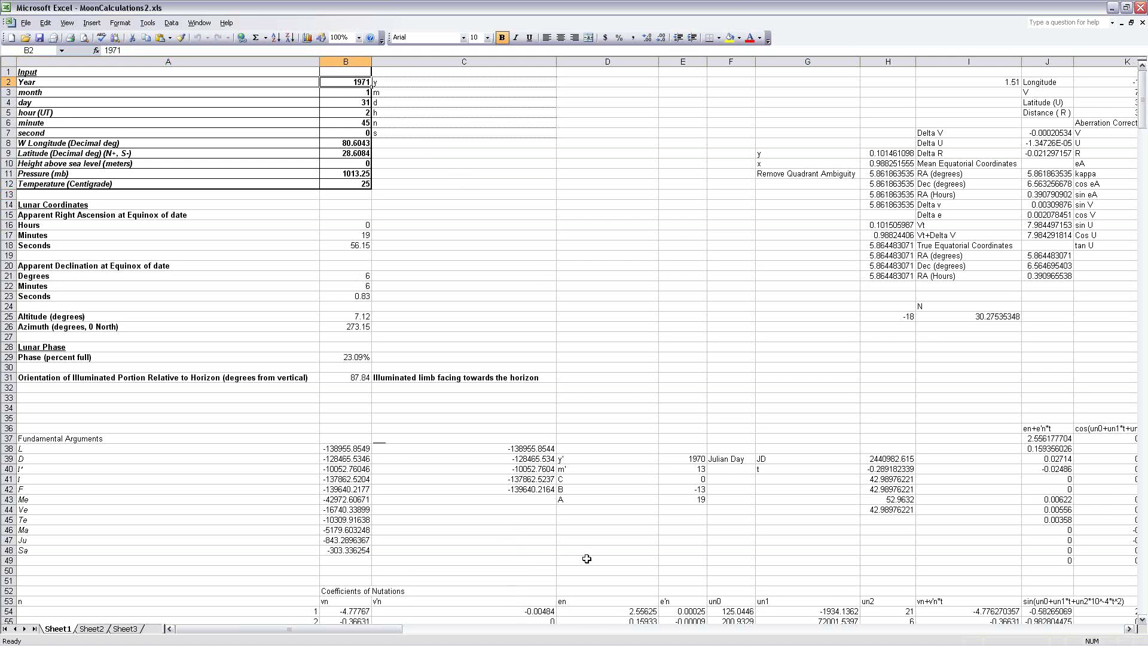
left_click(191, 637)
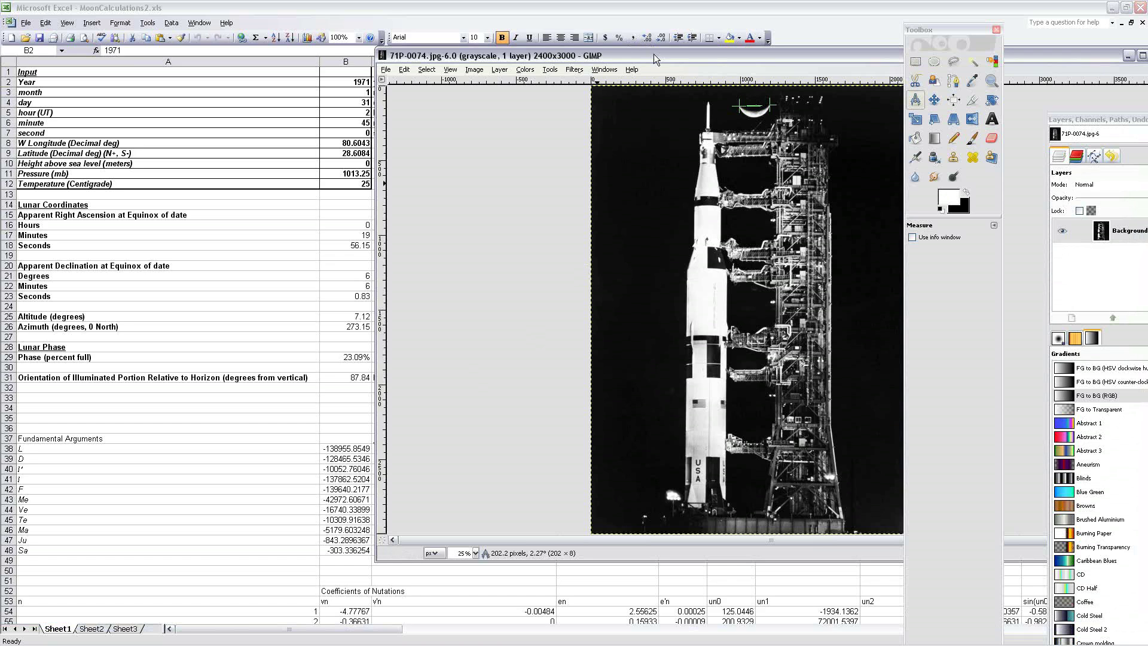
left_click_drag(654, 55, 304, 74)
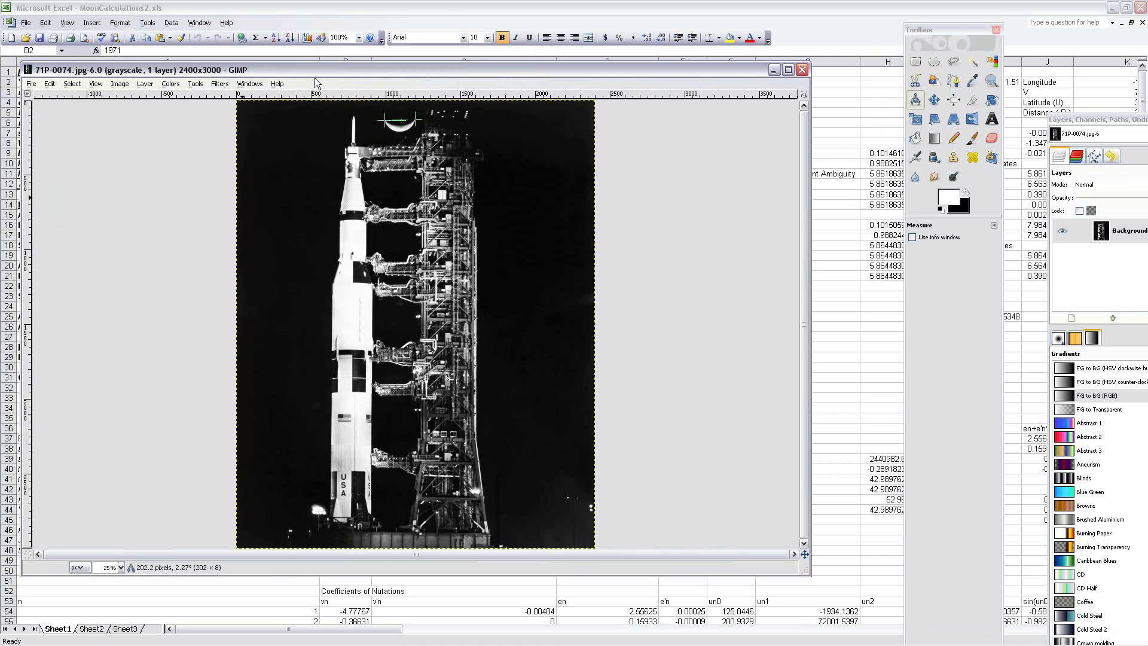
mouse_move(315, 78)
left_mouse_down()
mouse_move(318, 186)
mouse_move(369, 71)
left_mouse_up()
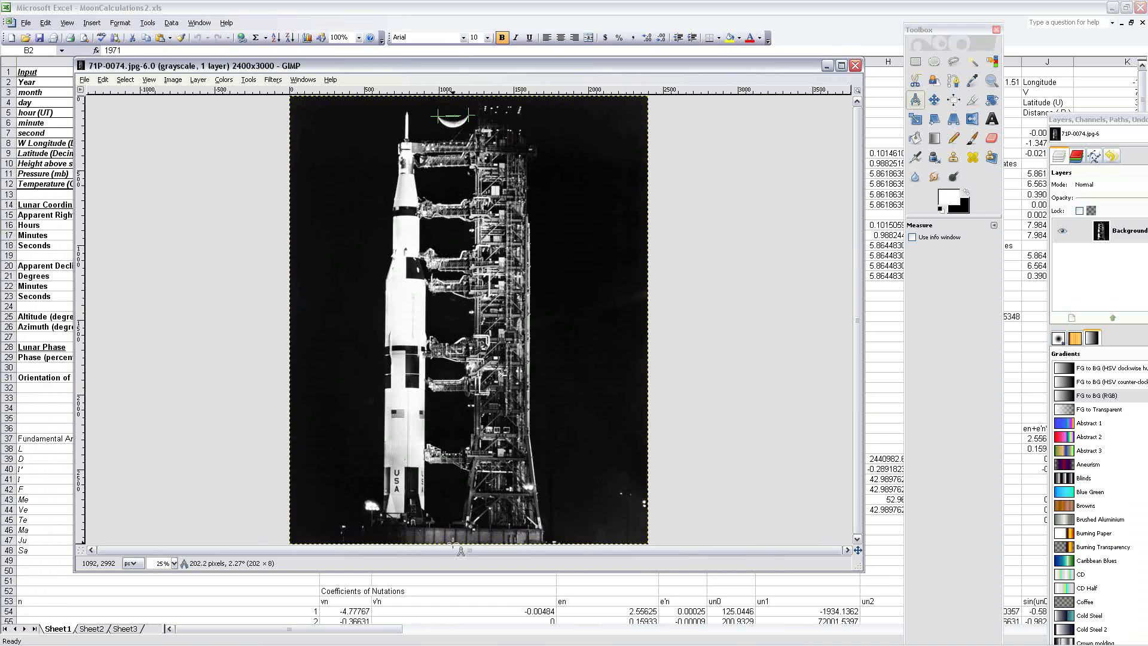
Step: Point out day 31, hour 2, altitude 7.12, phase 23.09% and orientation 87.84, then show the photo
left_click(243, 14)
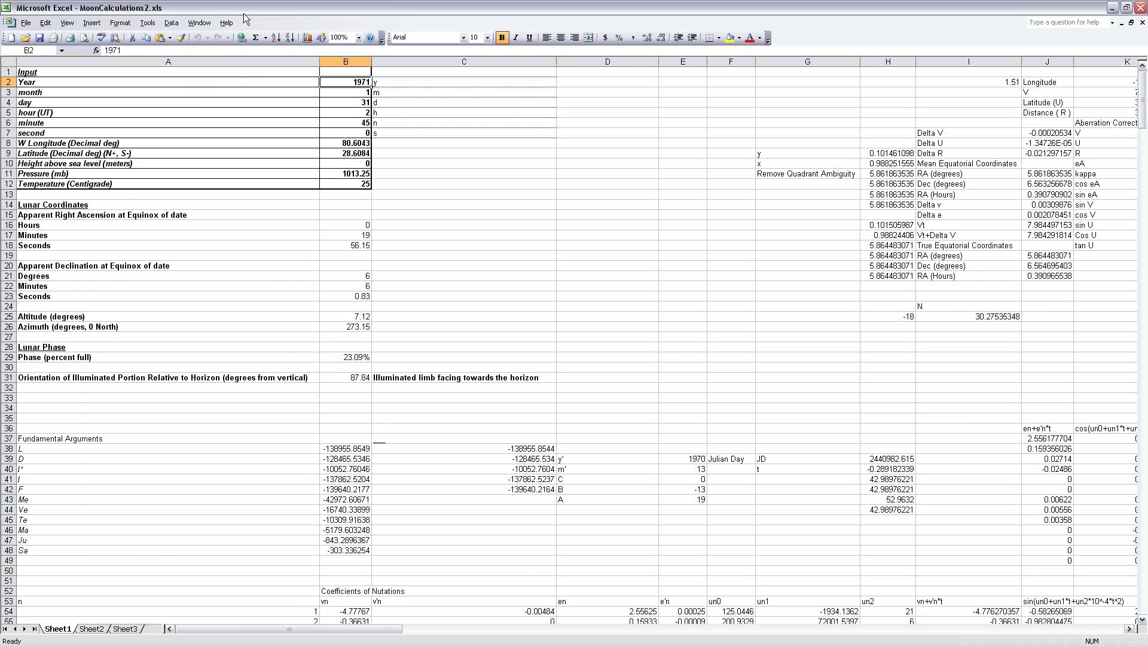
key("Down")
key("Down")
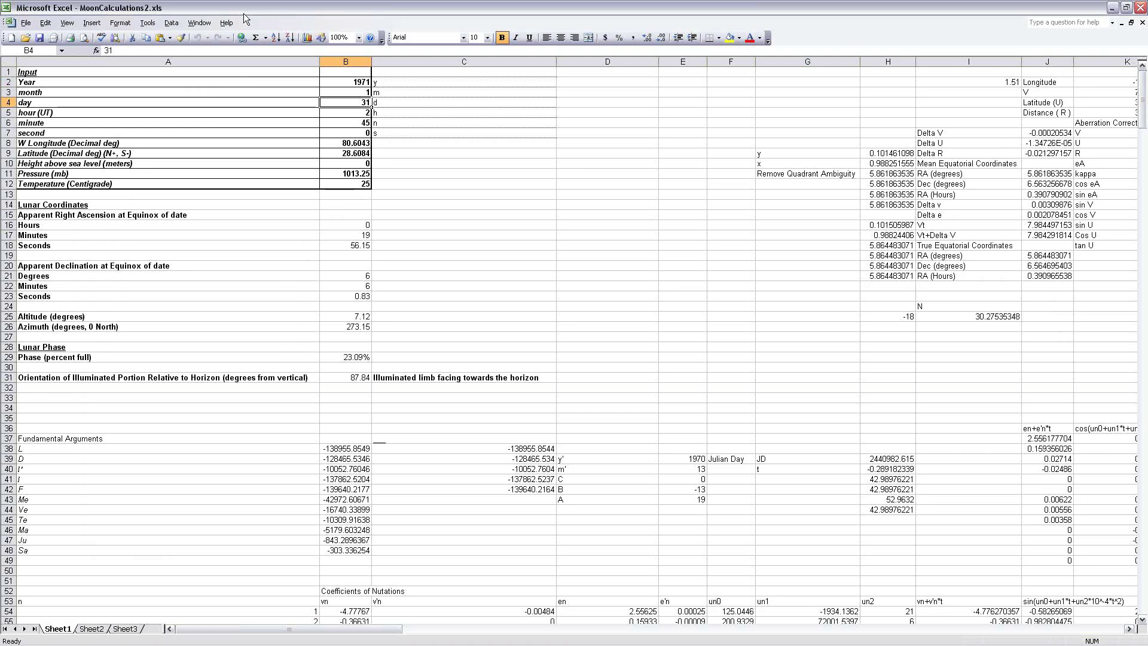
key("Down")
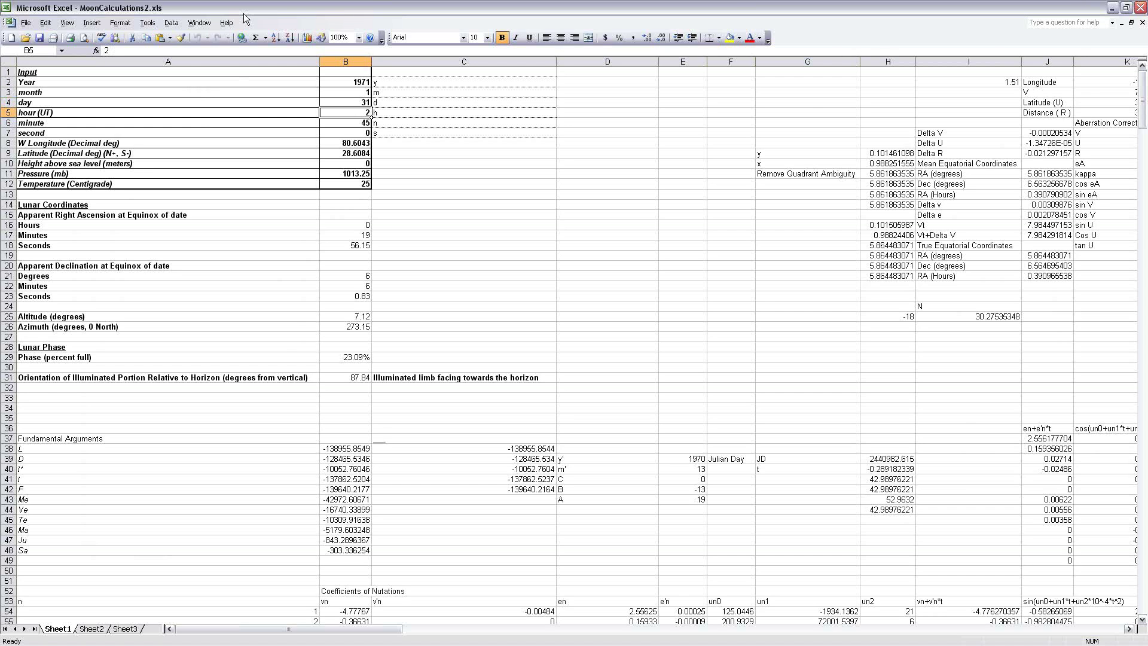
left_click(362, 317)
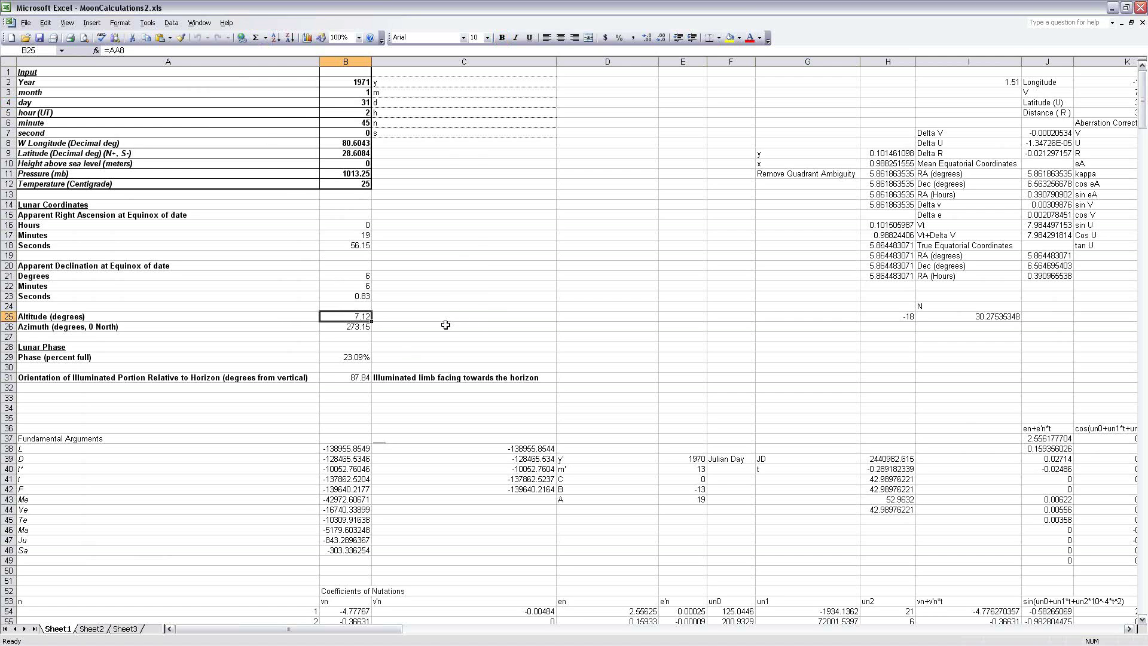
left_click(357, 380)
left_click(354, 359)
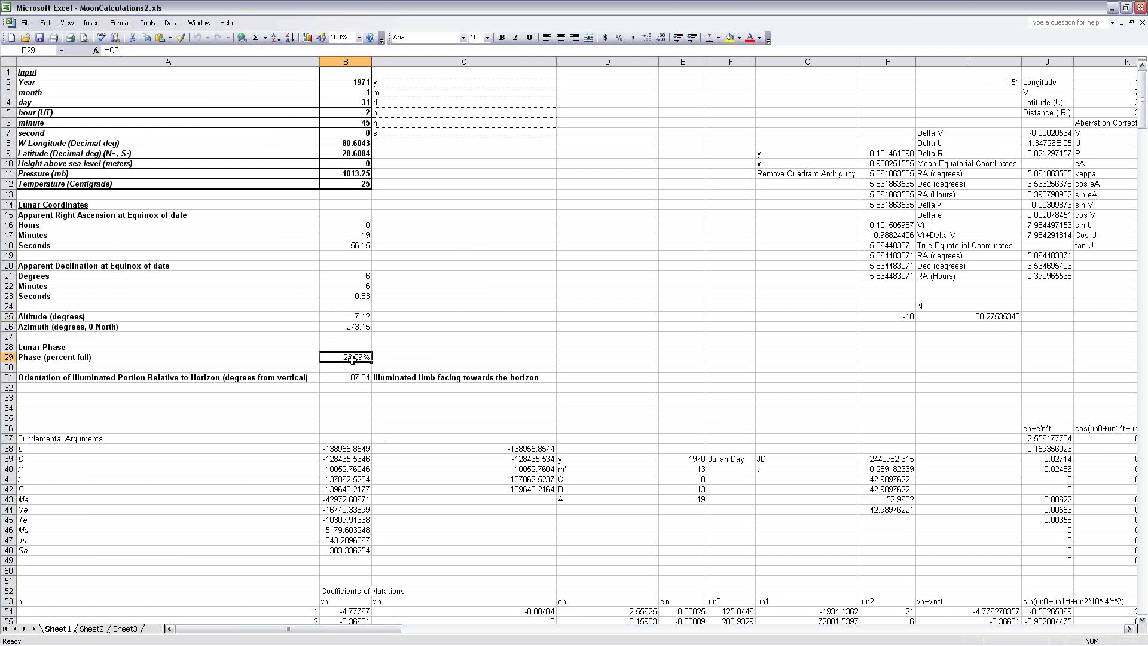
left_click(355, 376)
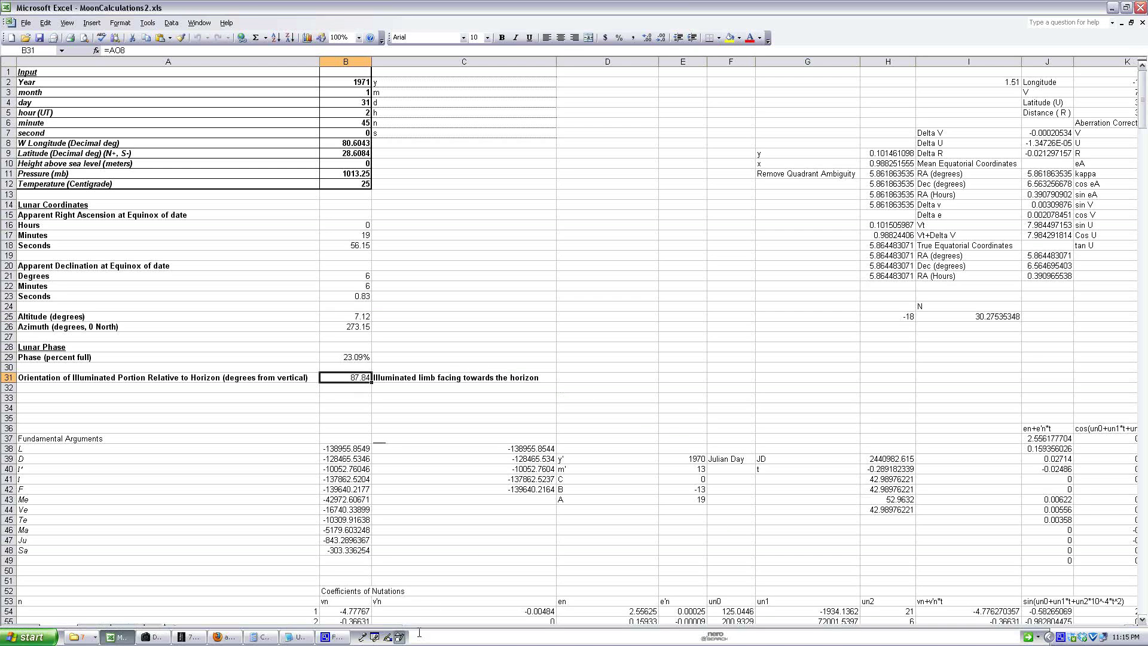
left_click(187, 639)
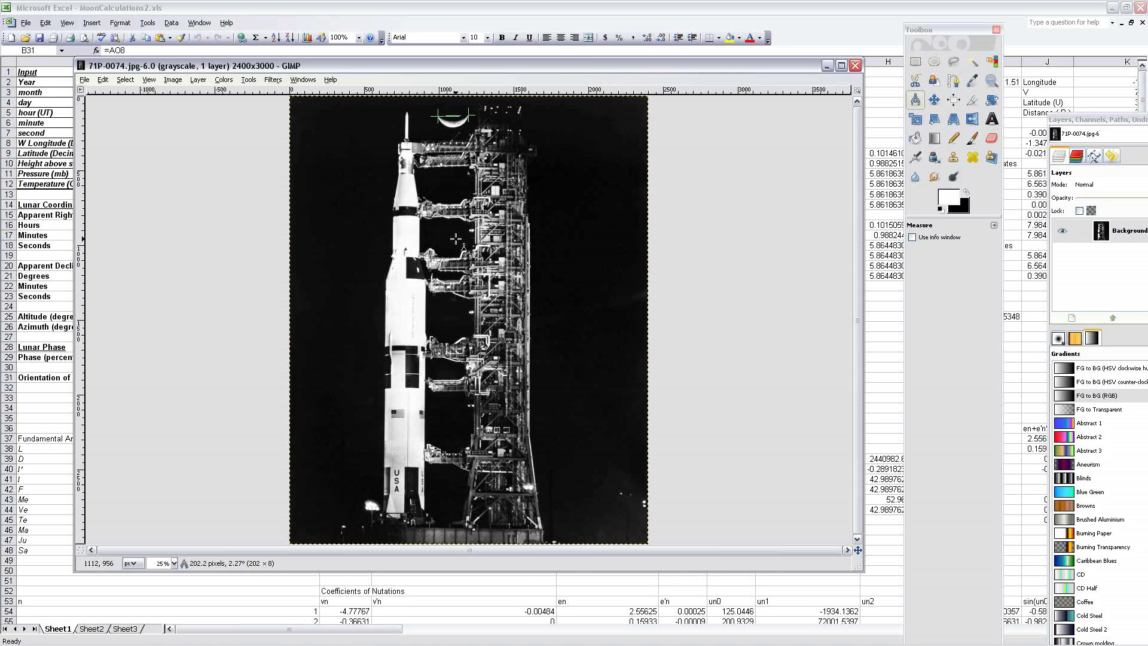
Step: Drag the GIMP photo window aside and bring the Excel workbook to the front
left_click_drag(243, 68, 622, 84)
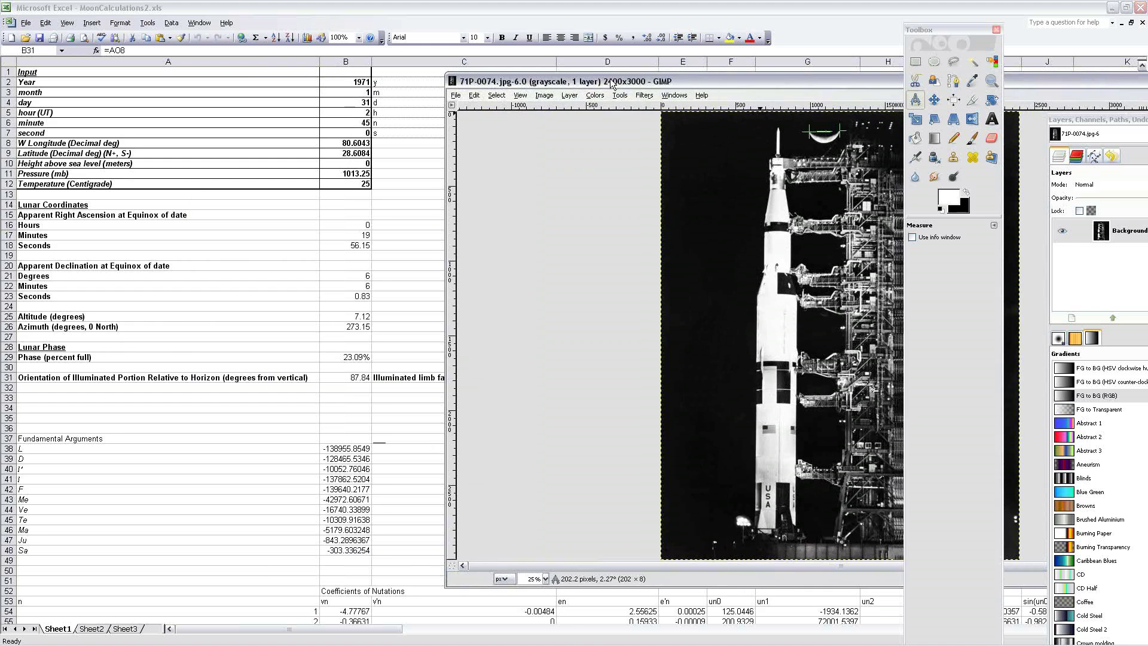
left_click(358, 15)
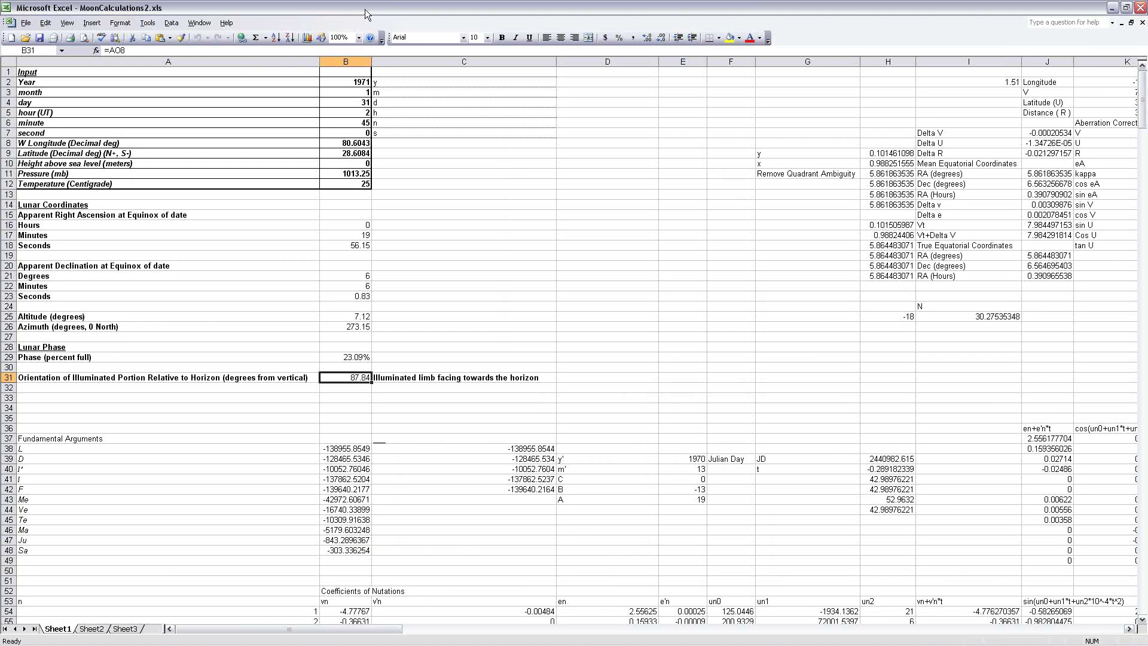